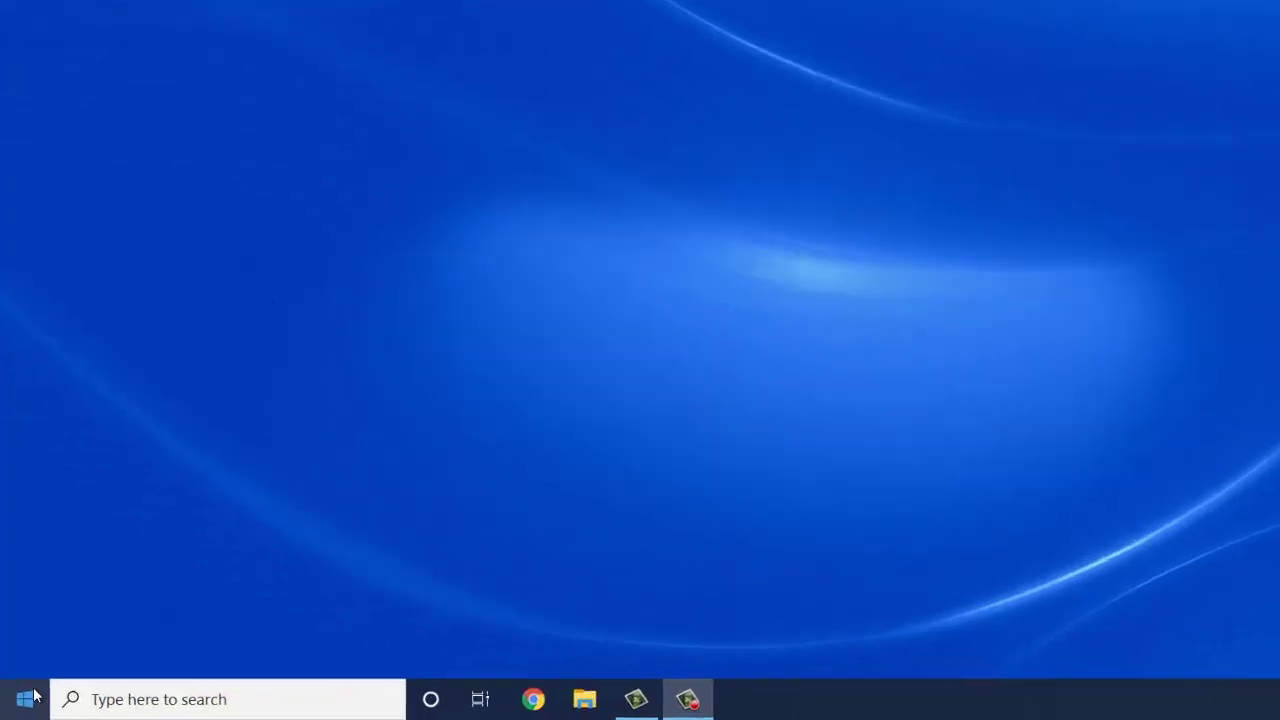
Launch Windows Settings from the Start menu's gear icon.
{"action": "left_click", "coordinate": [20, 703]}
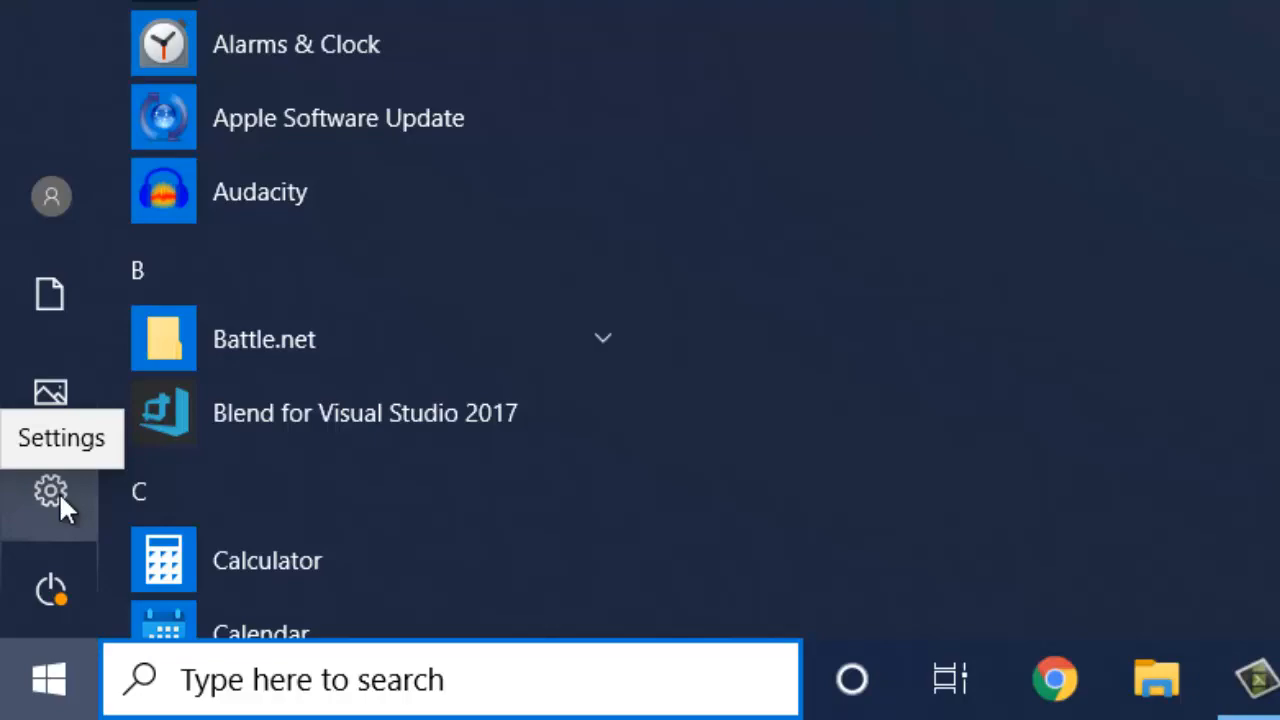
{"action": "left_click", "coordinate": [51, 492]}
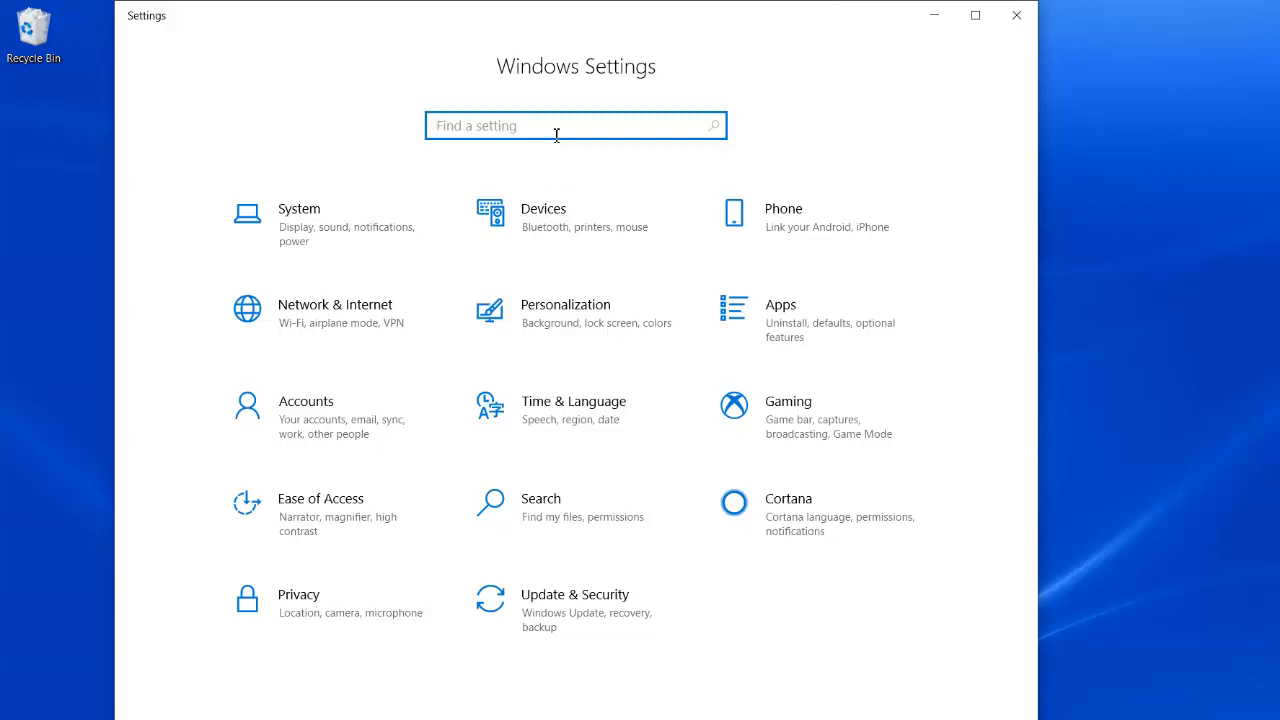
{"action": "type", "text": "power"}
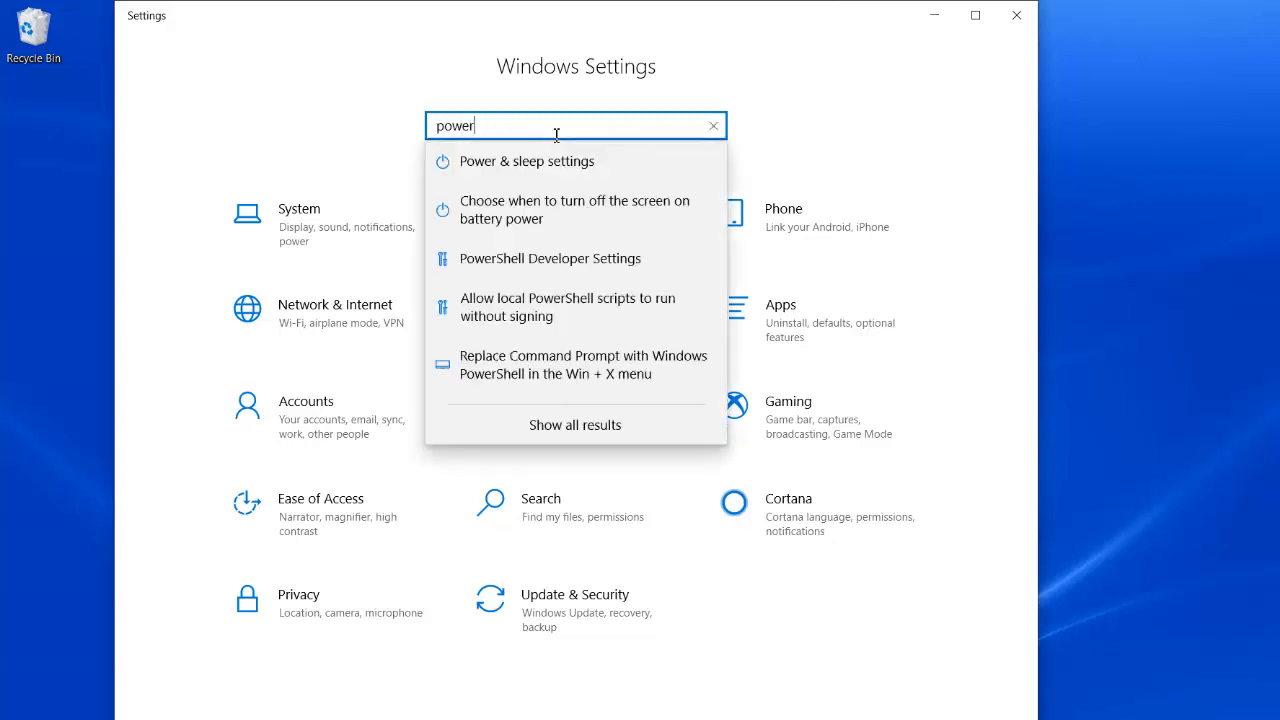
On the Power & sleep page, set screen turn-off to Never for battery and plugged in.
{"action": "left_click", "coordinate": [476, 174]}
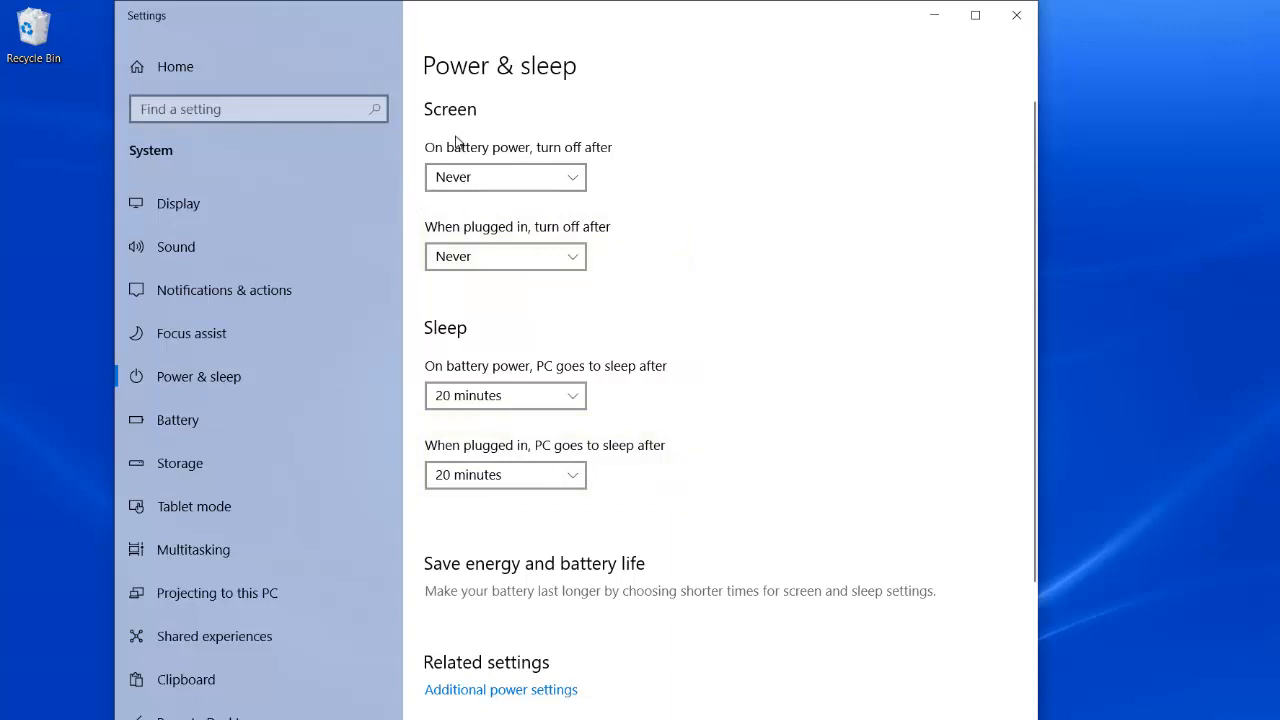
{"action": "left_click", "coordinate": [460, 177]}
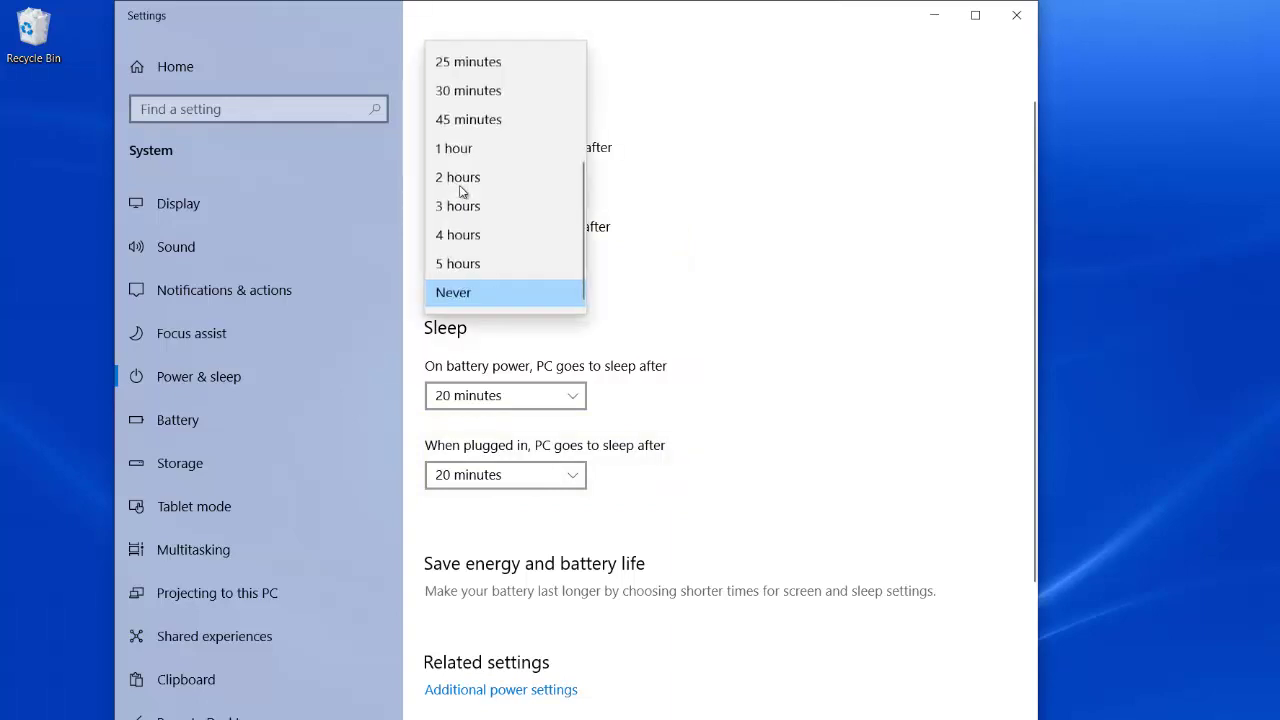
{"action": "left_click", "coordinate": [459, 293]}
{"action": "left_click", "coordinate": [520, 258]}
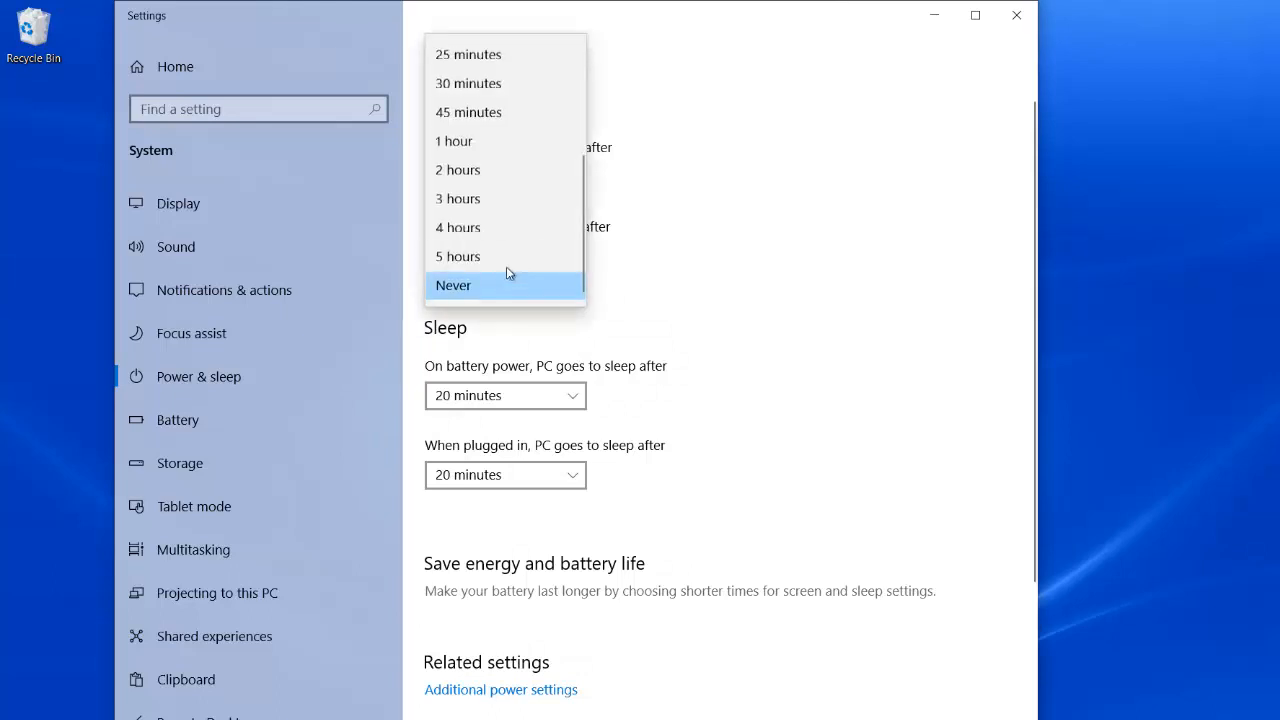
{"action": "left_click", "coordinate": [500, 284]}
Set sleep time to Never for both battery power and plugged in.
{"action": "left_click", "coordinate": [496, 395]}
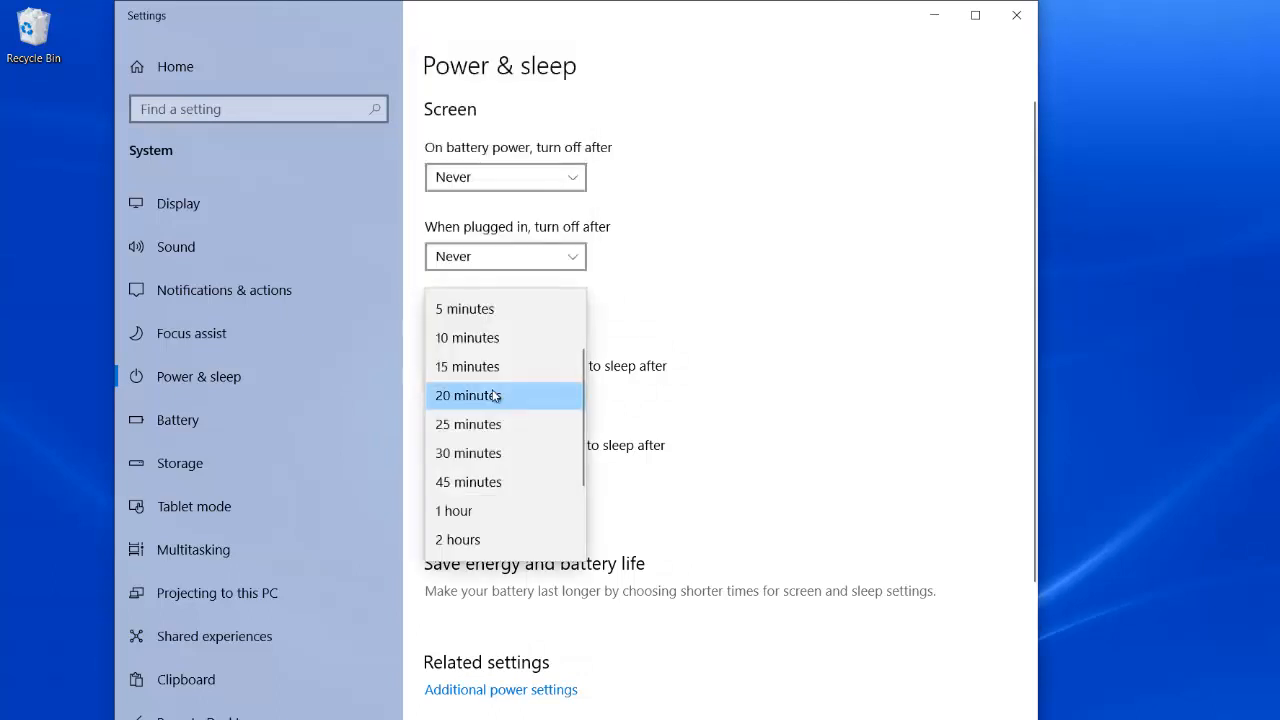
{"action": "scroll", "coordinate": [483, 506], "scroll_direction": "up", "scroll_amount": 1}
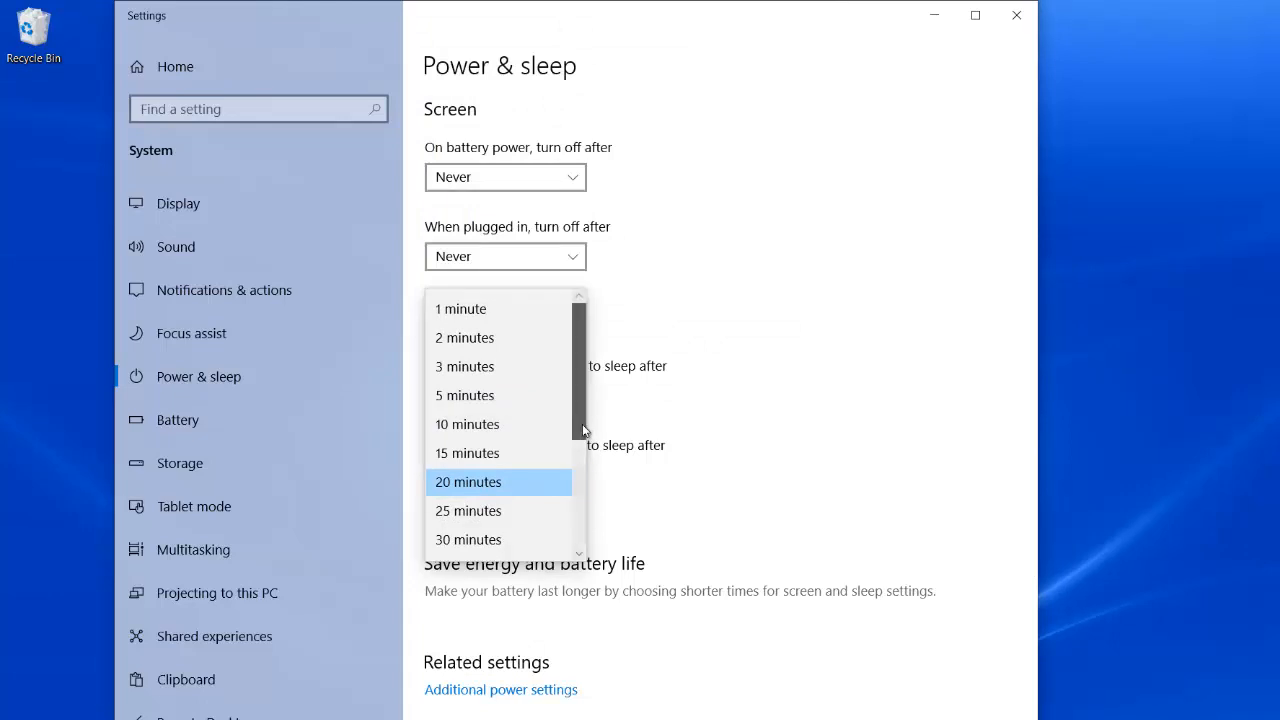
{"action": "left_click_drag", "start_coordinate": [583, 430], "coordinate": [583, 540]}
{"action": "left_click", "coordinate": [468, 544]}
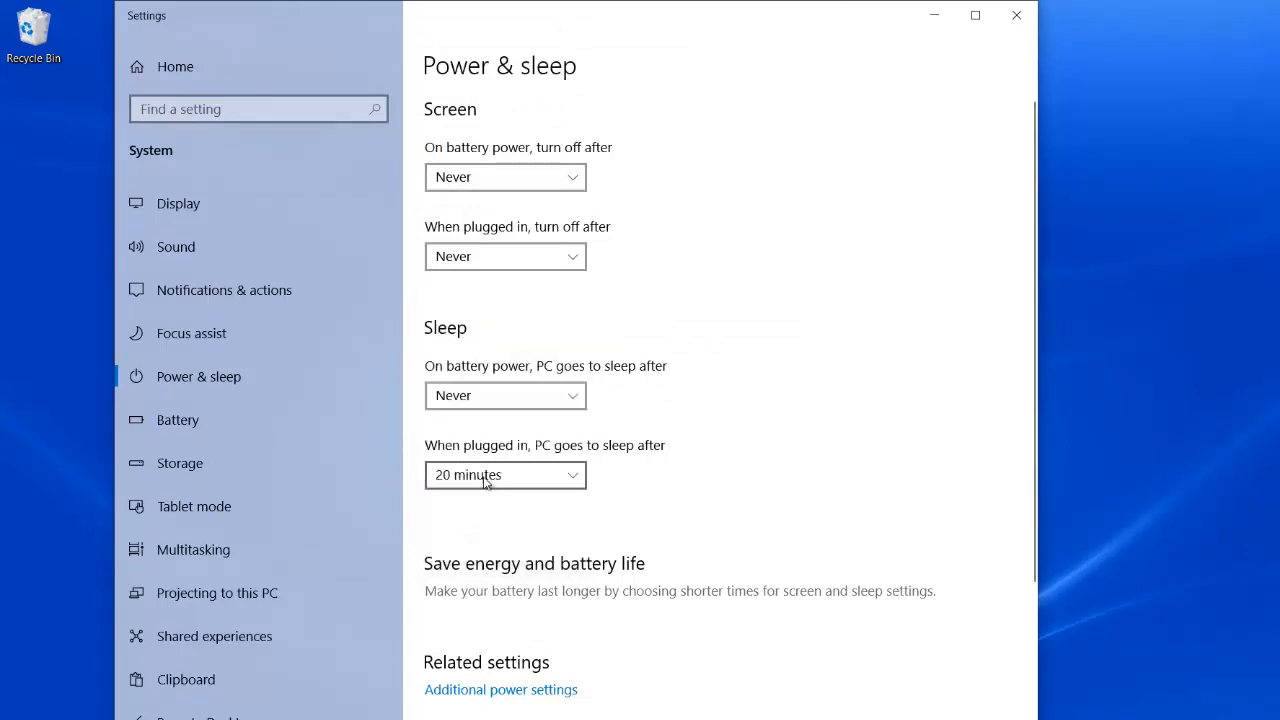
{"action": "left_click", "coordinate": [487, 482]}
{"action": "left_click_drag", "start_coordinate": [580, 470], "coordinate": [573, 607]}
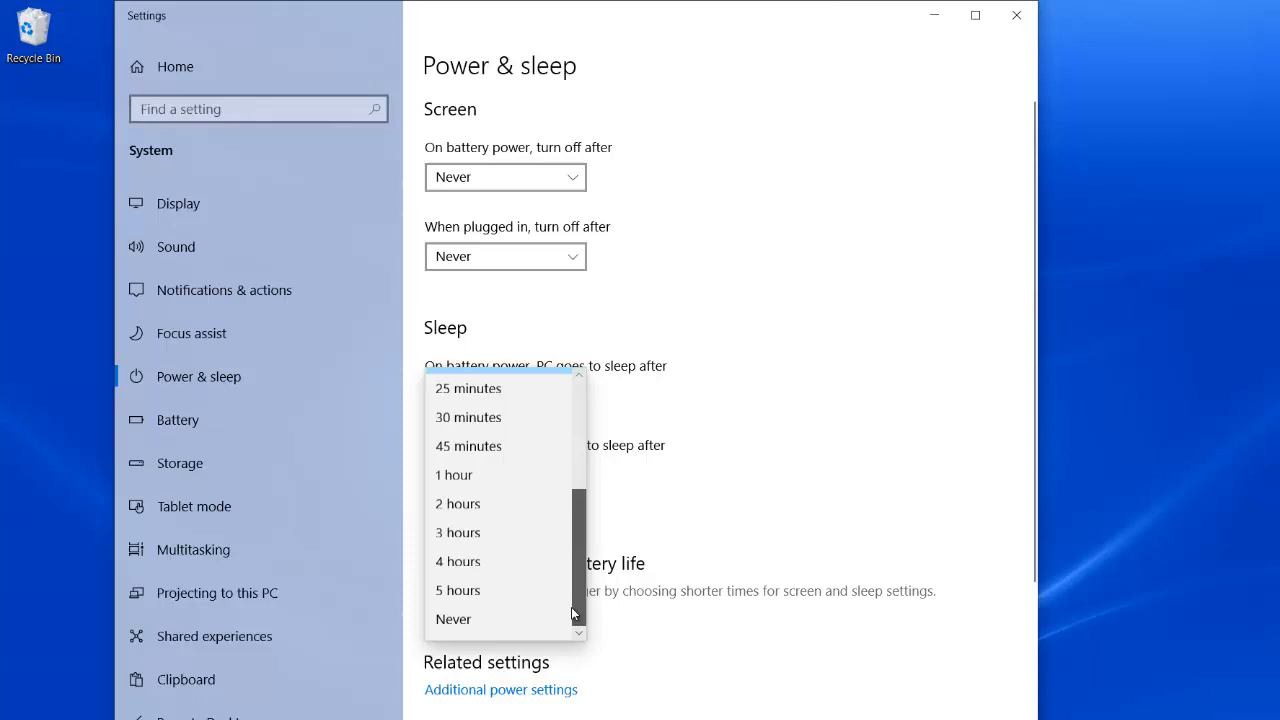
{"action": "left_click", "coordinate": [453, 619]}
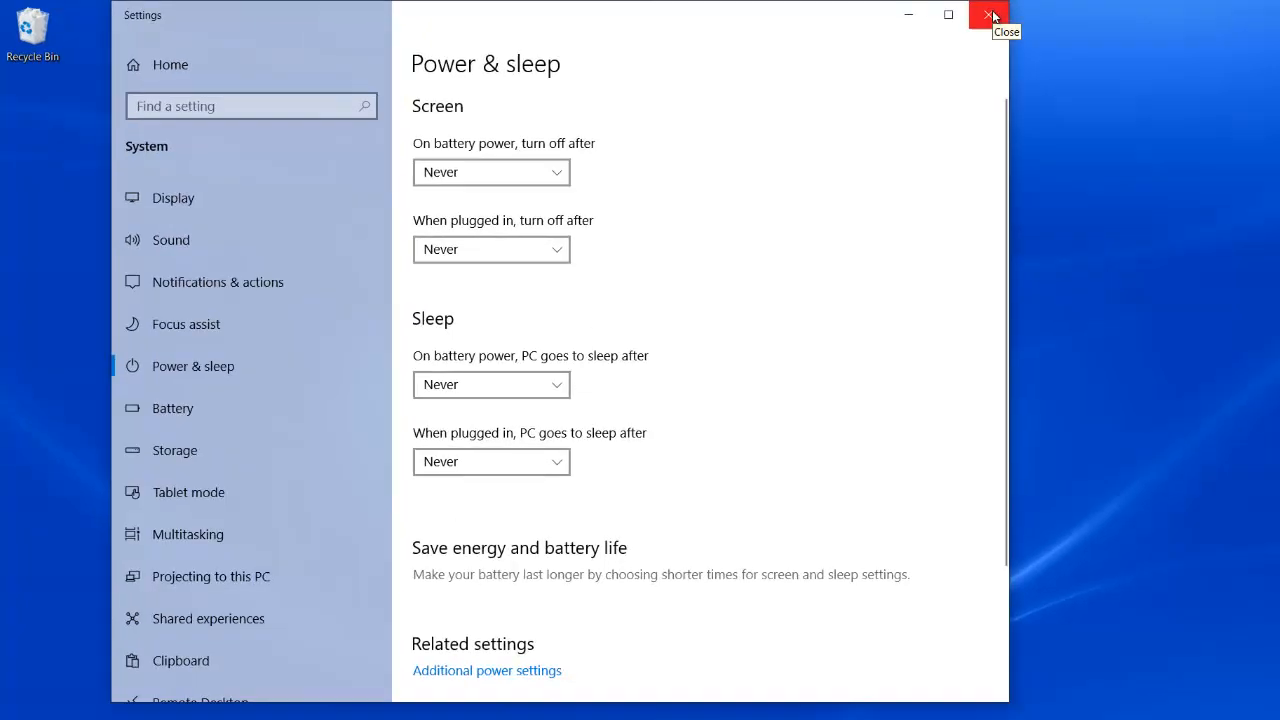
Close the Settings window, returning to the desktop.
{"action": "left_click", "coordinate": [1020, 16]}
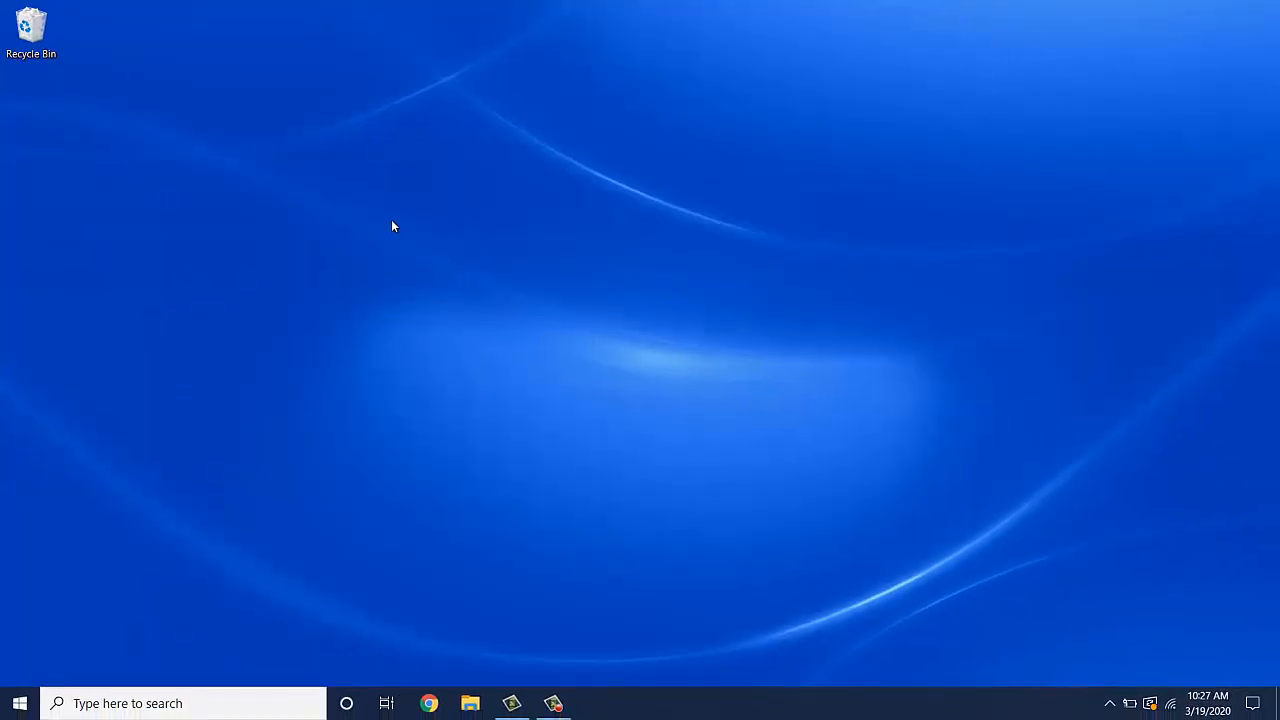